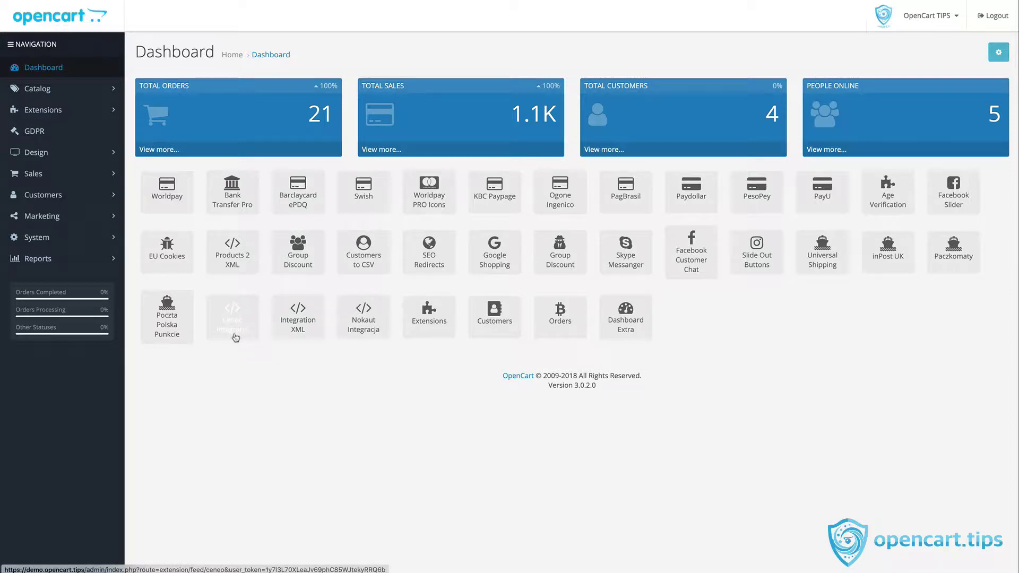
- Open the Ceneo integration settings and read the notice explaining the availability codes for In Stock, 2-3 Days and Pre-Order
{"action": "left_click", "coordinate": [235, 337]}
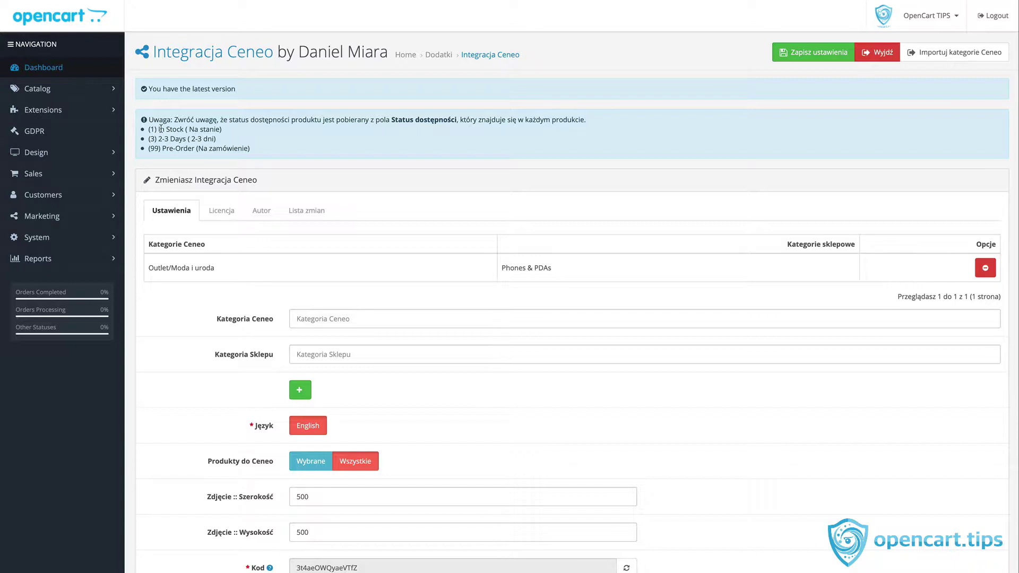
{"action": "left_click_drag", "start_coordinate": [161, 129], "coordinate": [222, 129]}
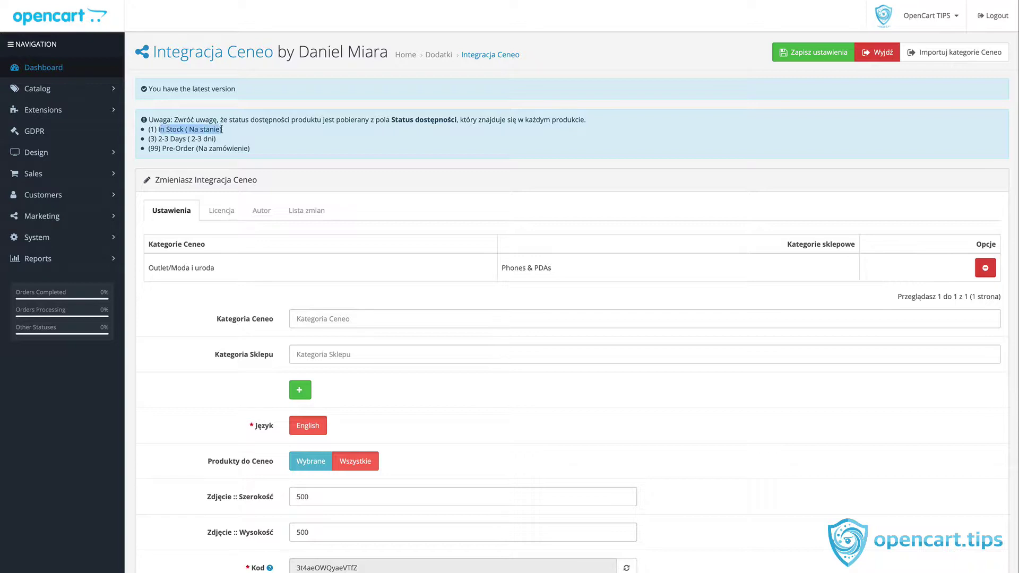
{"action": "left_click", "coordinate": [152, 129]}
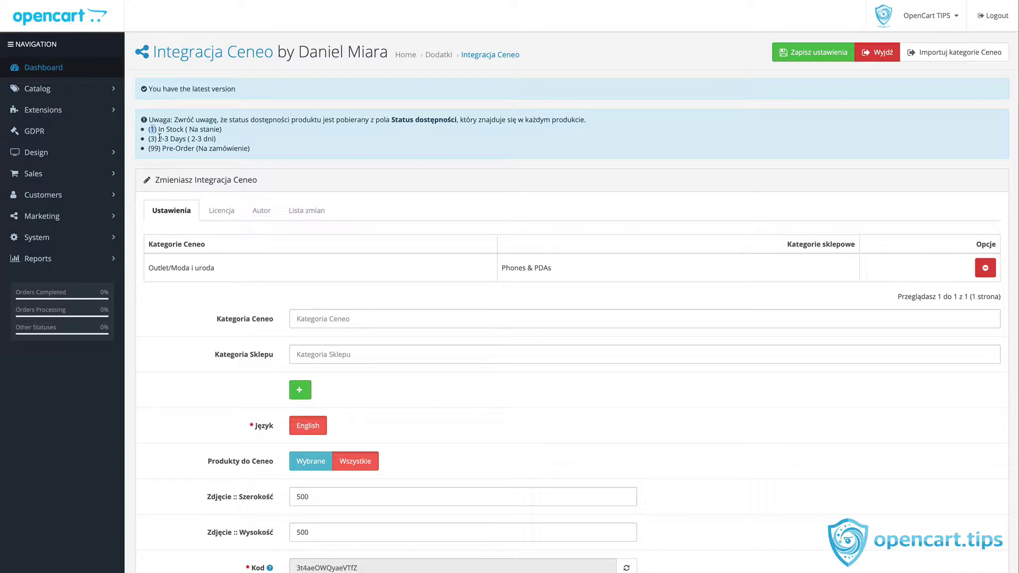
{"action": "left_click_drag", "start_coordinate": [159, 138], "coordinate": [217, 139]}
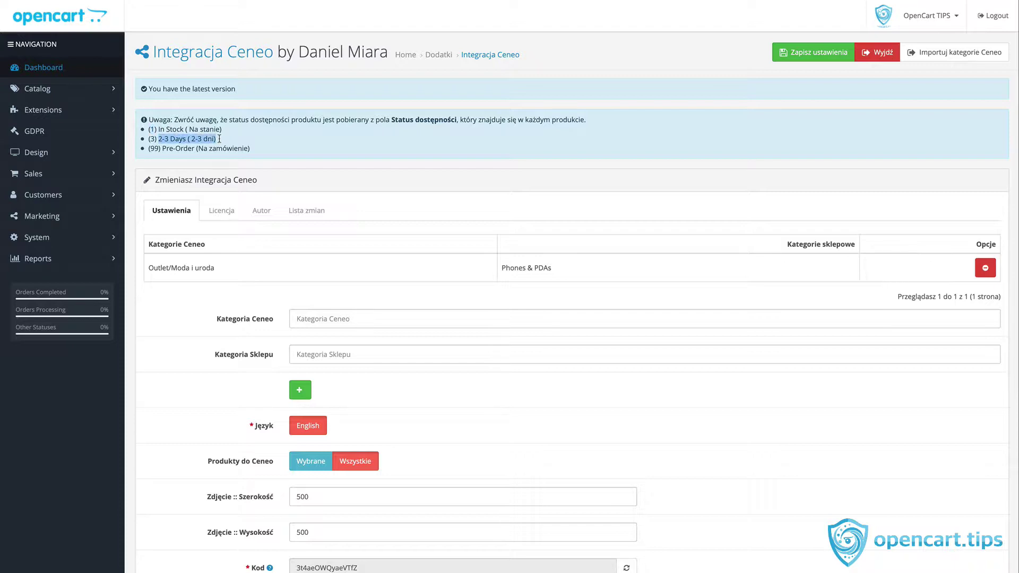
{"action": "left_click", "coordinate": [154, 137]}
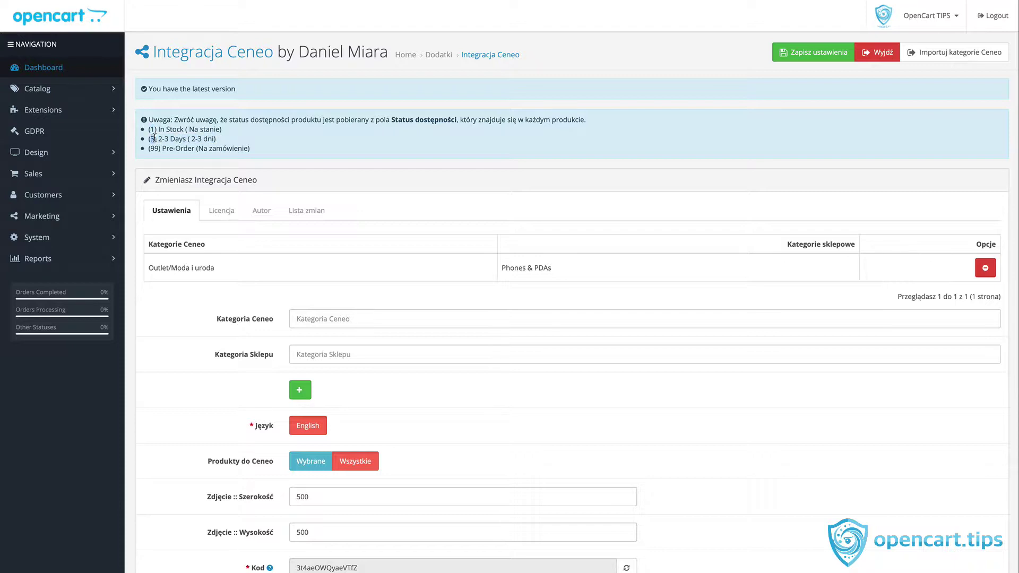
{"action": "double_click", "coordinate": [153, 137]}
{"action": "double_click", "coordinate": [153, 148]}
{"action": "left_click_drag", "start_coordinate": [164, 148], "coordinate": [260, 148]}
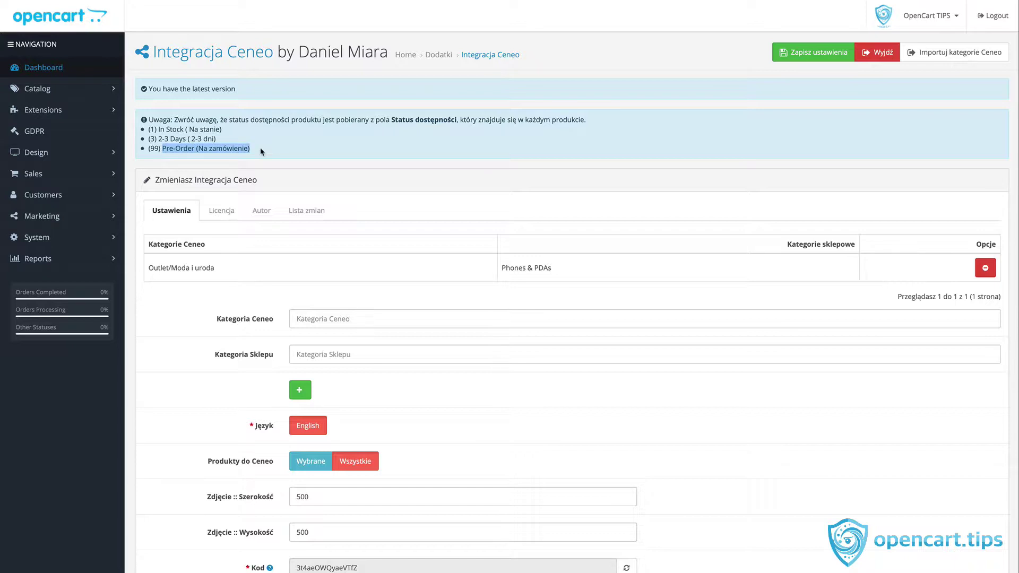
{"action": "left_click", "coordinate": [261, 152]}
- Choose Components > Monitors as the store category for a new Ceneo category mapping
{"action": "scroll", "coordinate": [261, 151], "scroll_direction": "down", "scroll_amount": 1}
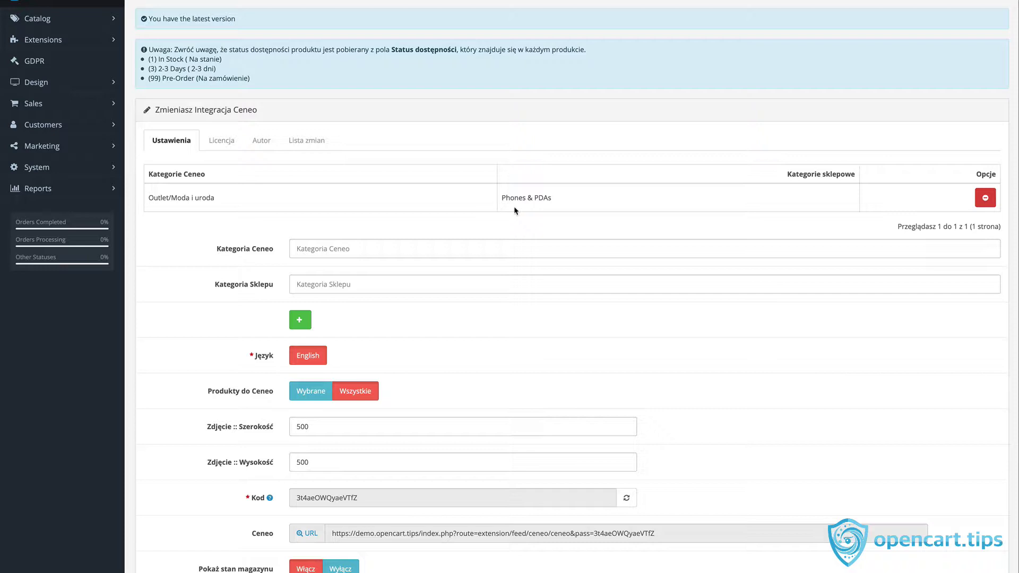
{"action": "left_click", "coordinate": [379, 247]}
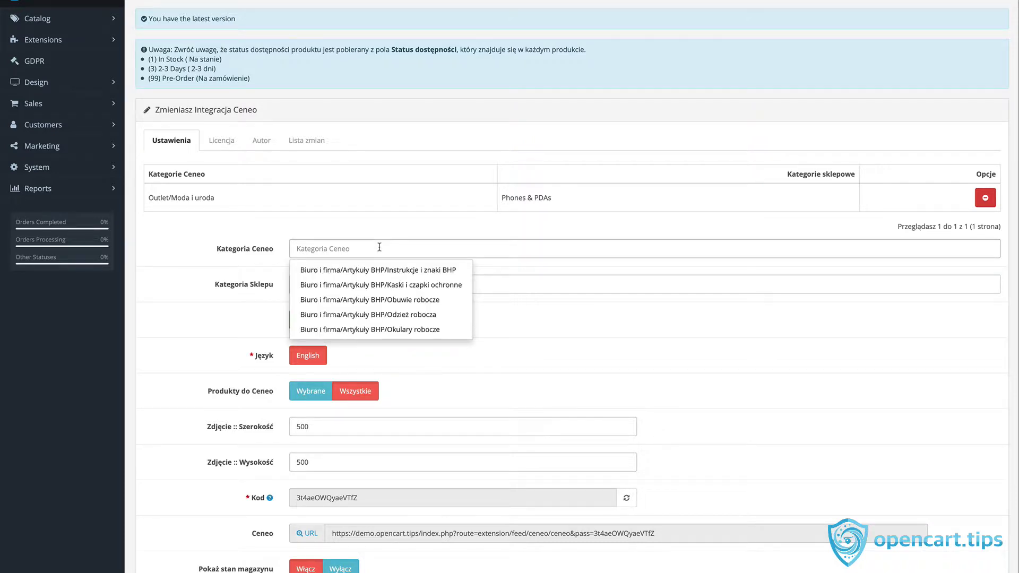
{"action": "left_click", "coordinate": [245, 301]}
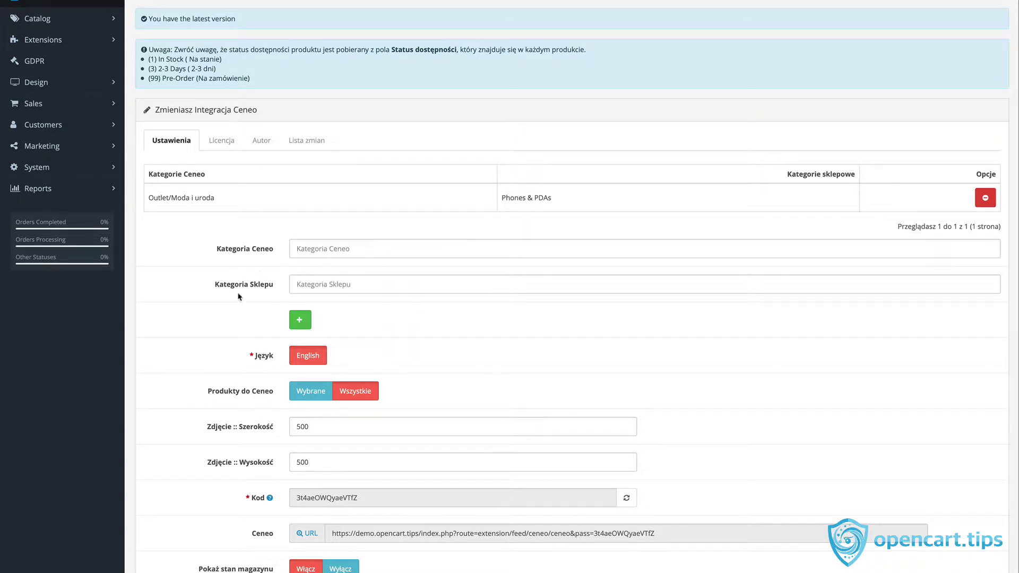
{"action": "left_click", "coordinate": [336, 285]}
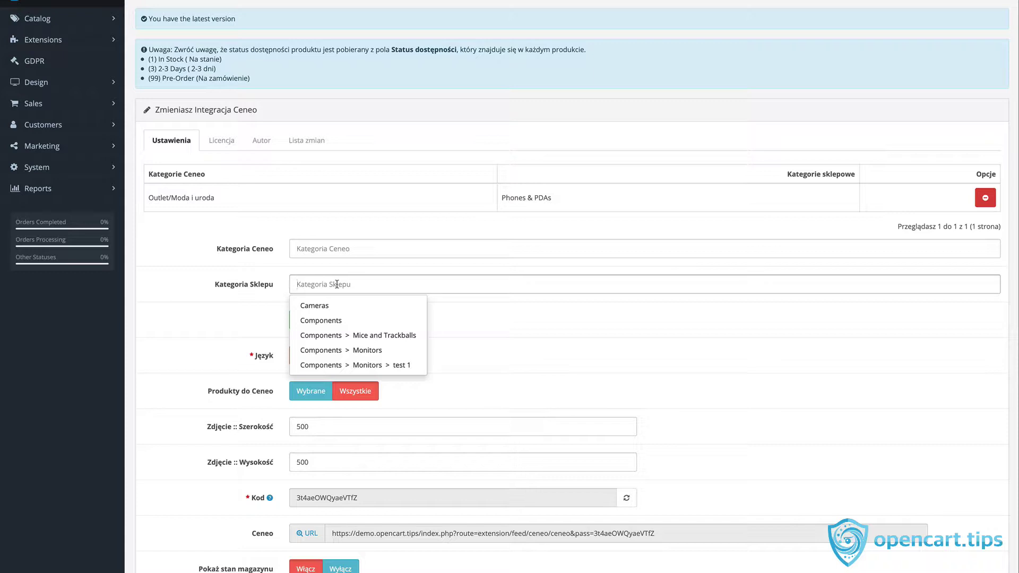
{"action": "left_click", "coordinate": [420, 350]}
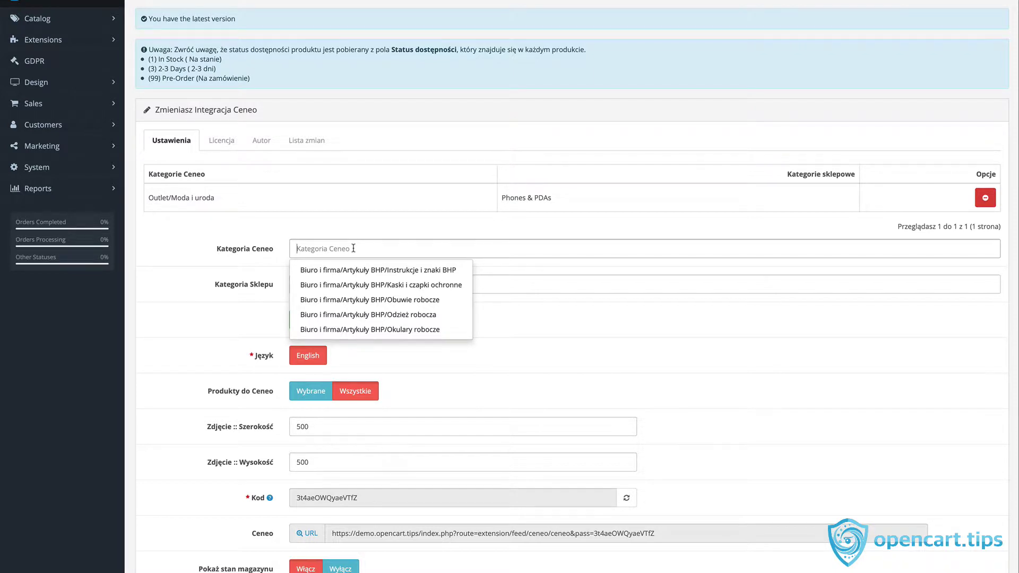
- Set the Ceneo category to Biuro i firma/Monitoring/Kamery przemysłowe and add the category mapping
{"action": "type", "text": "Monit"}
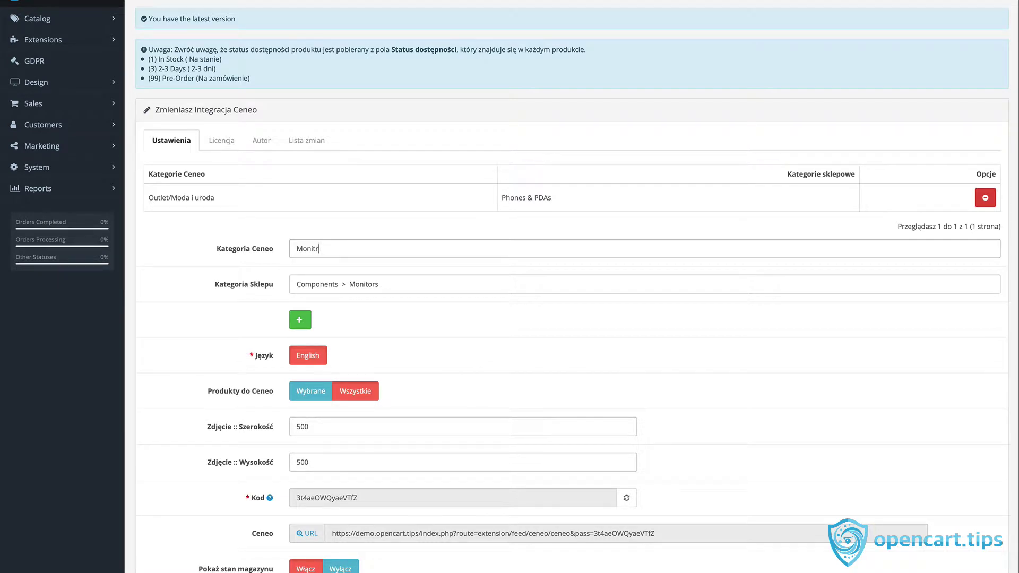
{"action": "key", "text": "BackSpace"}
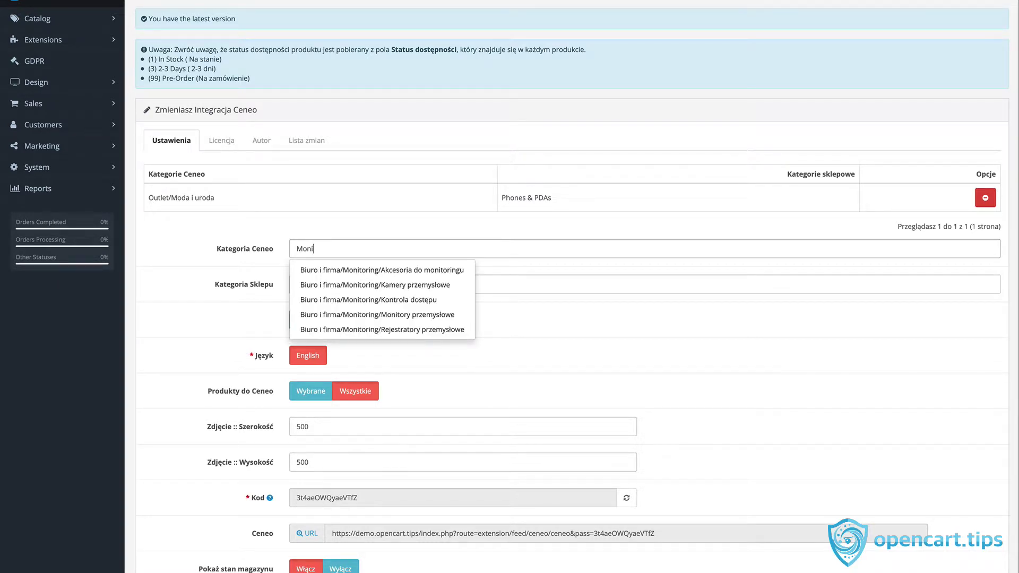
{"action": "left_click", "coordinate": [363, 252]}
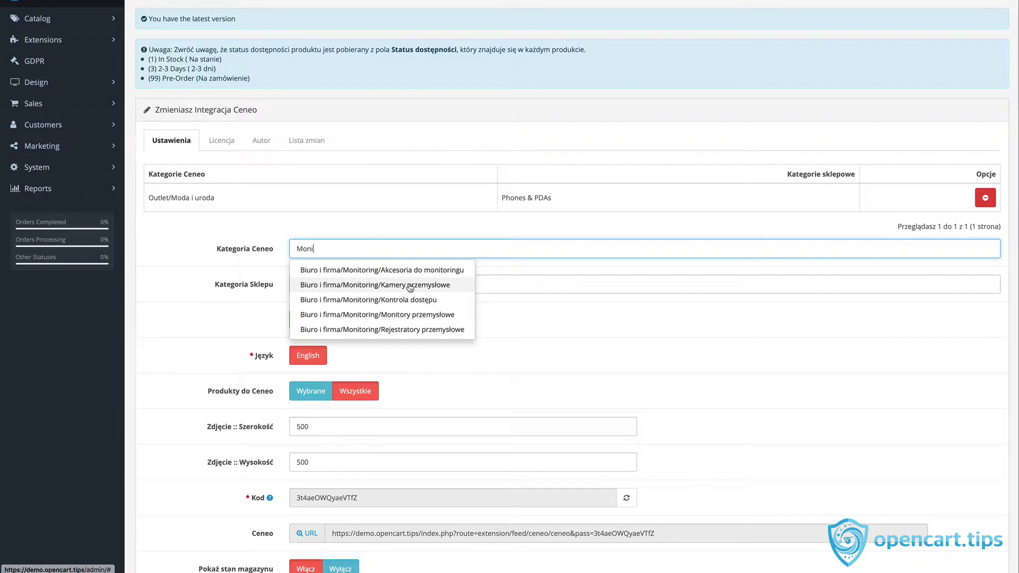
{"action": "left_click", "coordinate": [415, 287]}
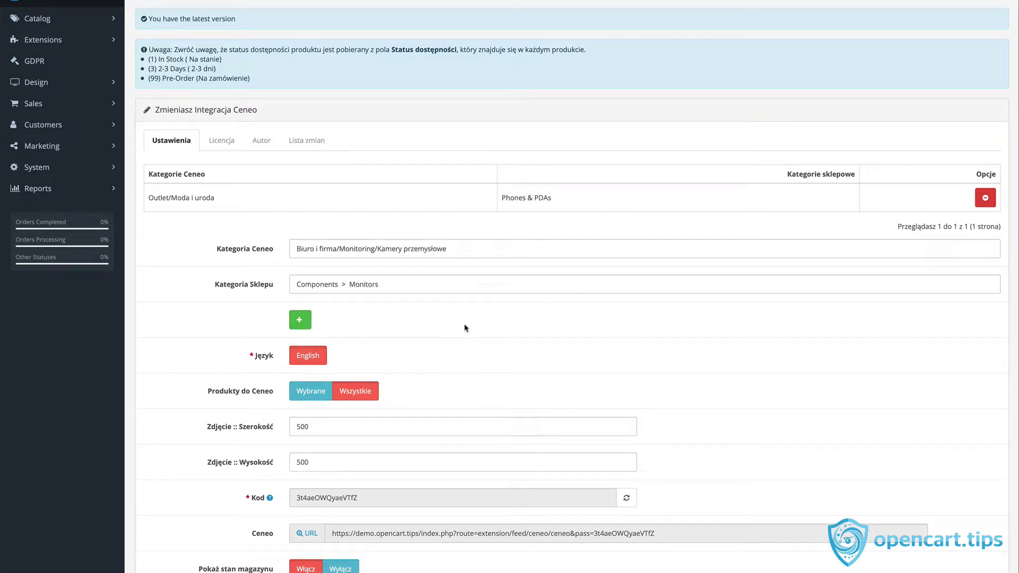
{"action": "left_click", "coordinate": [298, 319]}
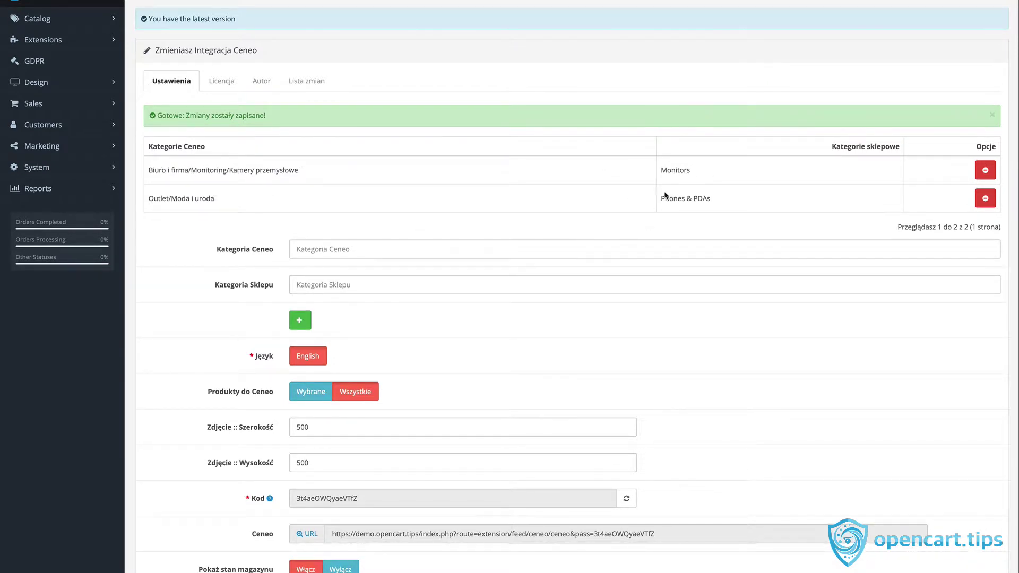
- Switch Produkty do Ceneo to Wybrane and back to Wszystkie
{"action": "scroll", "coordinate": [617, 368], "scroll_direction": "down", "scroll_amount": 2}
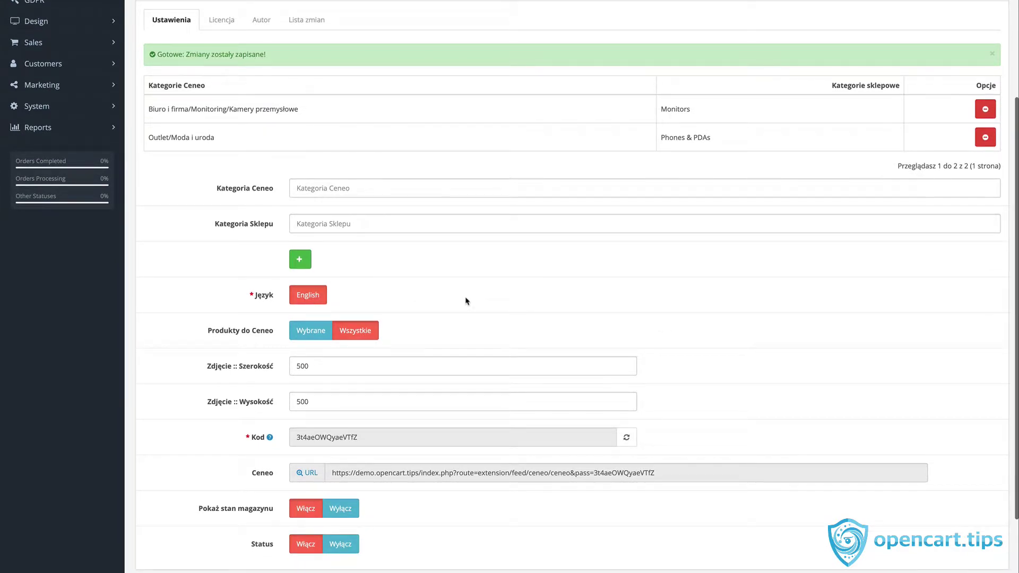
{"action": "scroll", "coordinate": [467, 300], "scroll_direction": "down", "scroll_amount": 1}
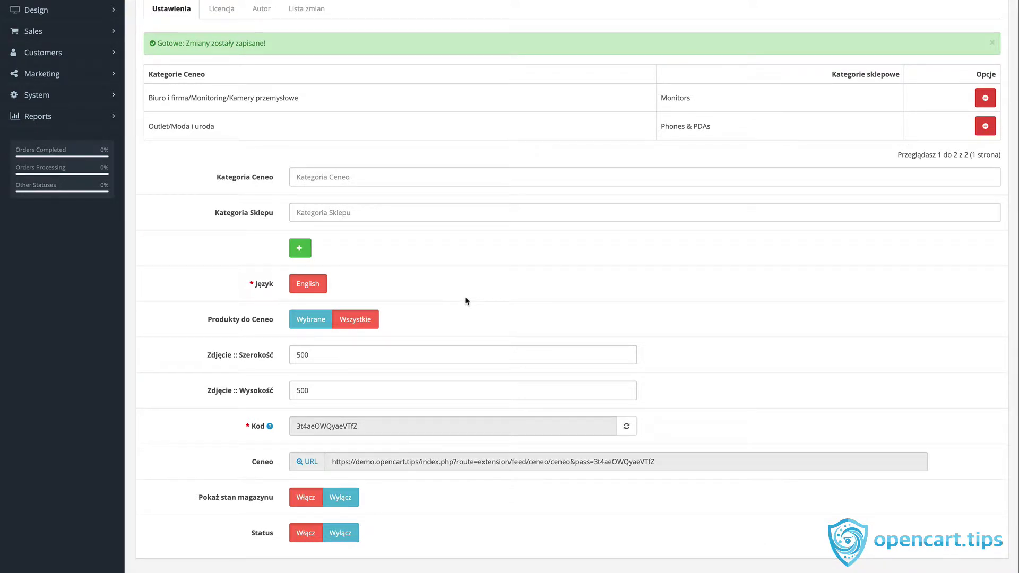
{"action": "scroll", "coordinate": [594, 318], "scroll_direction": "down", "scroll_amount": 3}
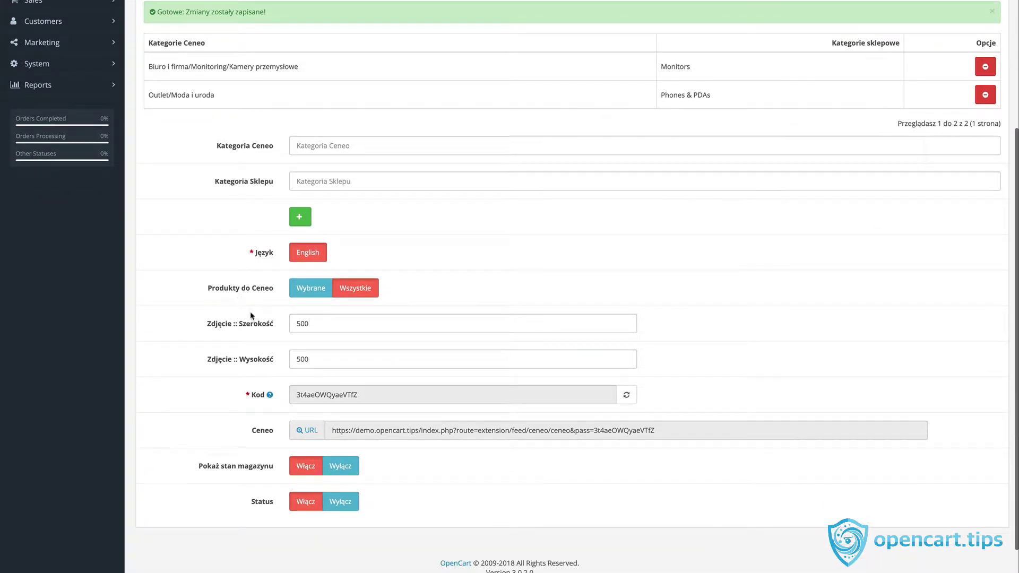
{"action": "left_click", "coordinate": [303, 293]}
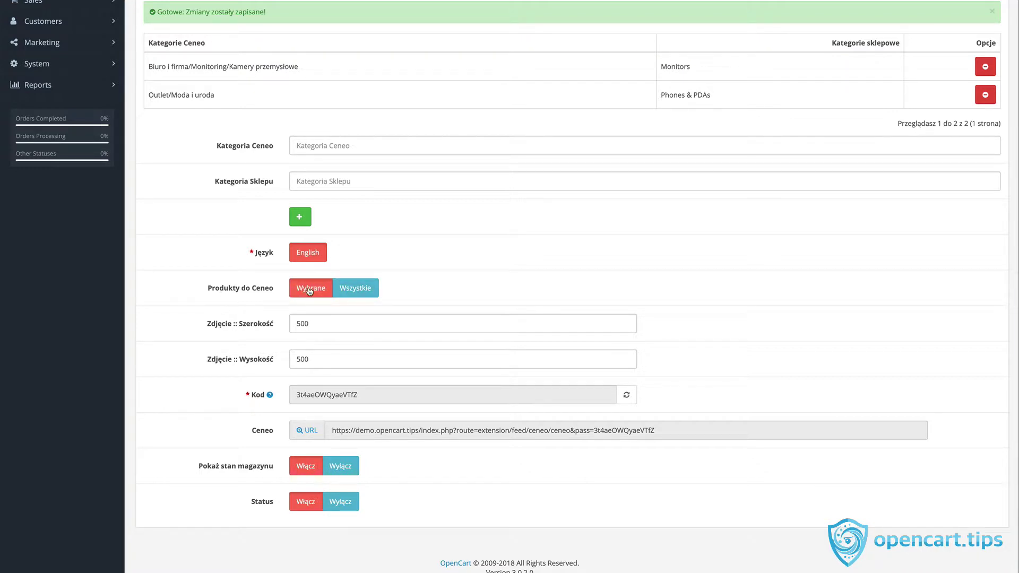
{"action": "left_click", "coordinate": [345, 289]}
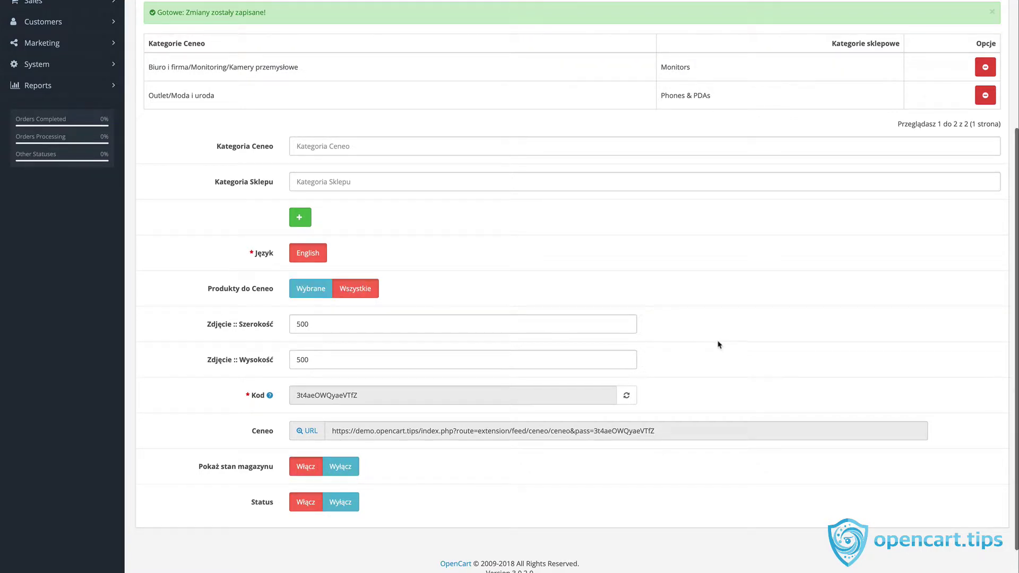
- Generate a new access code for the Ceneo feed
{"action": "scroll", "coordinate": [719, 345], "scroll_direction": "down", "scroll_amount": 2}
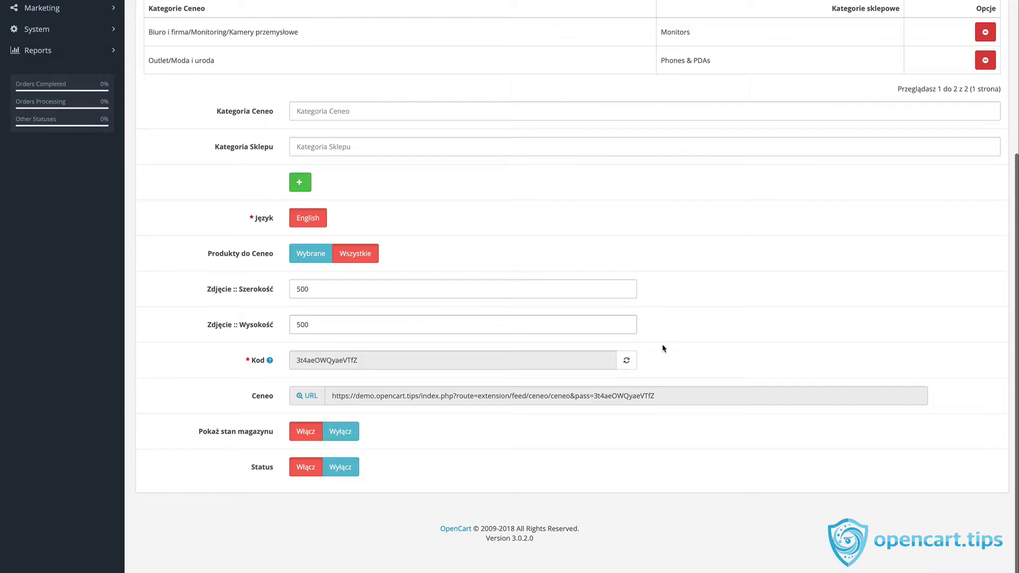
{"action": "left_click", "coordinate": [627, 361]}
{"action": "left_click", "coordinate": [627, 361]}
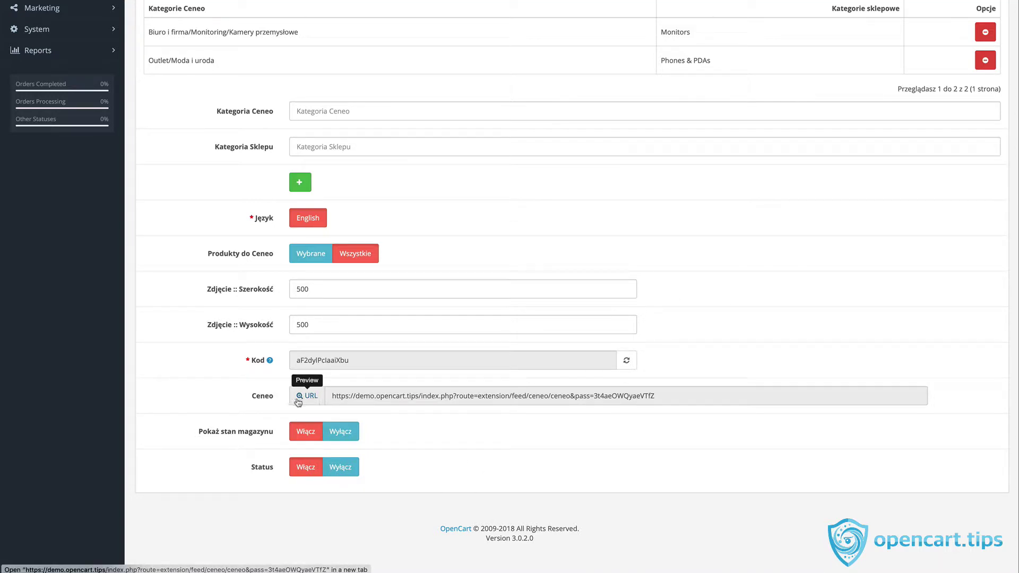
- Turn off Pokaż stan magazynu and the module's Status in turn, switching each back to Włącz
{"action": "left_click", "coordinate": [336, 435]}
{"action": "left_click", "coordinate": [313, 434]}
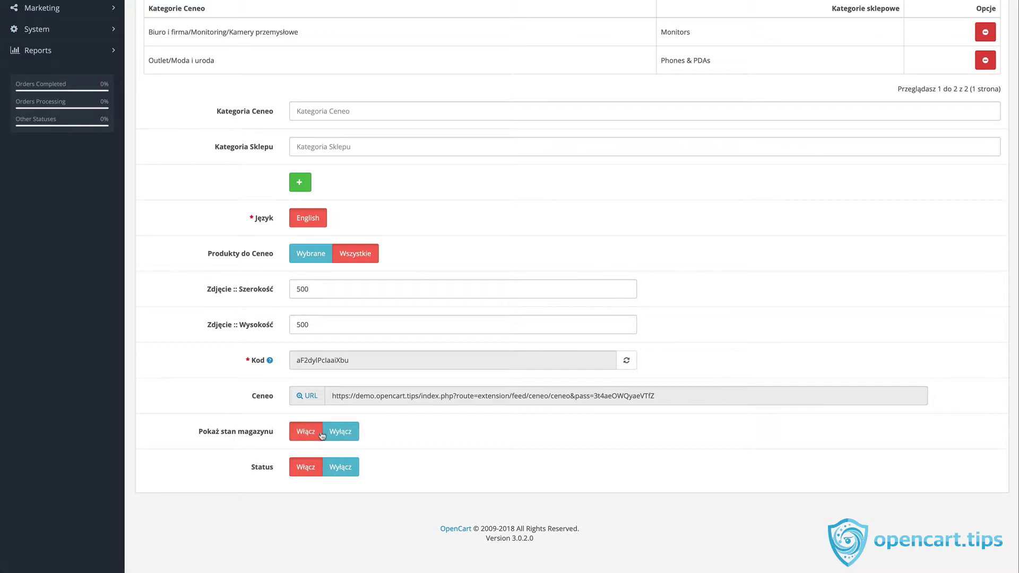
{"action": "left_click", "coordinate": [330, 474]}
{"action": "left_click", "coordinate": [306, 470]}
{"action": "scroll", "coordinate": [499, 466], "scroll_direction": "down", "scroll_amount": 3}
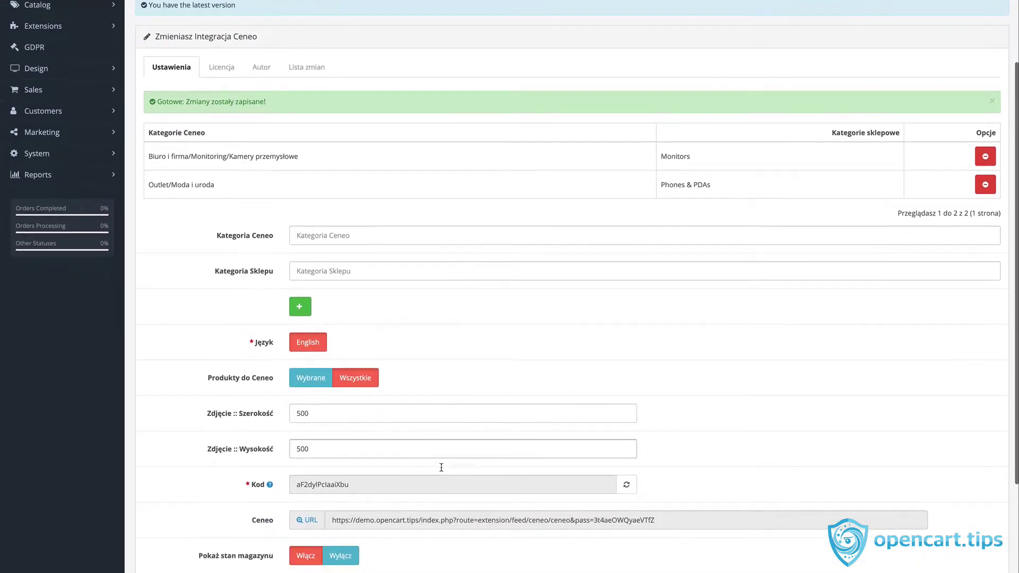
- Open the product Age Verification OpenCart 3 DEMO from the catalog and go to its Data section
{"action": "scroll", "coordinate": [239, 334], "scroll_direction": "up", "scroll_amount": 3}
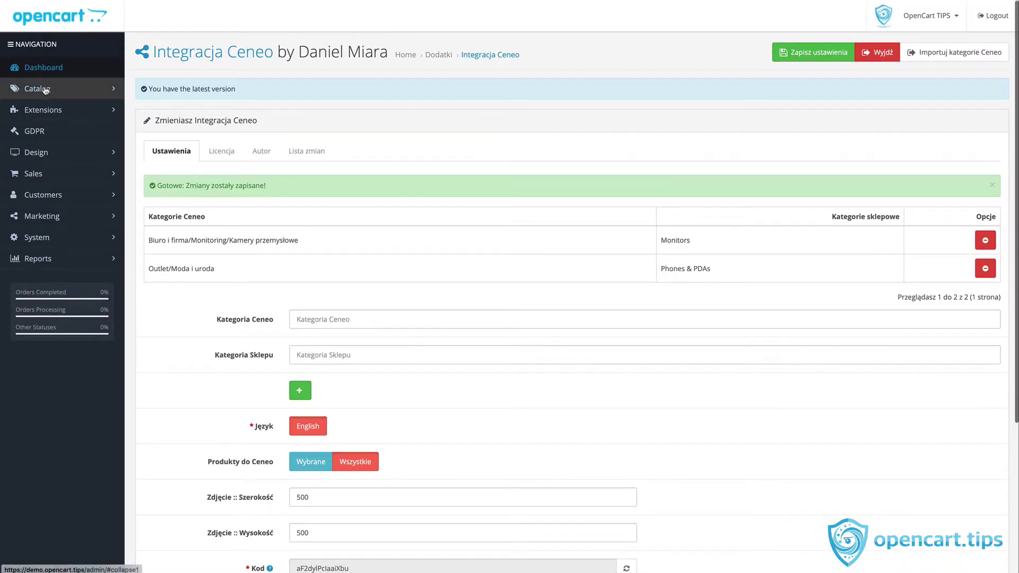
{"action": "left_click", "coordinate": [45, 90]}
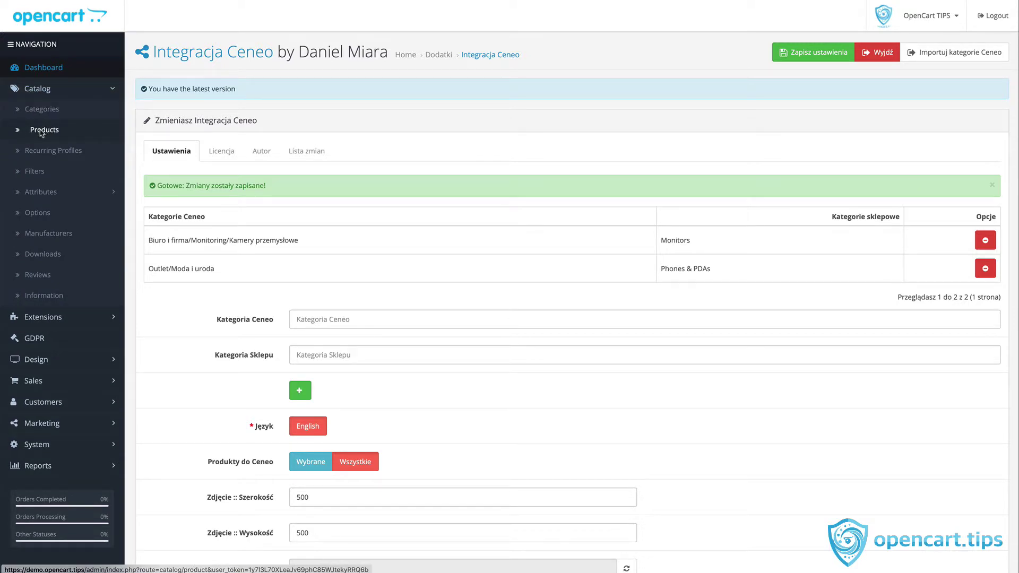
{"action": "left_click", "coordinate": [43, 130]}
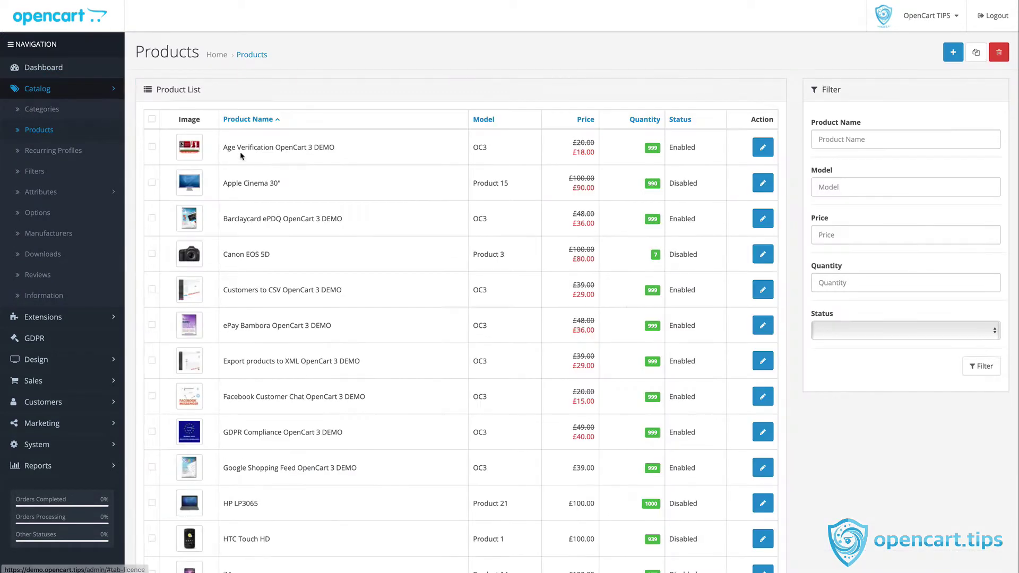
{"action": "left_click", "coordinate": [762, 147]}
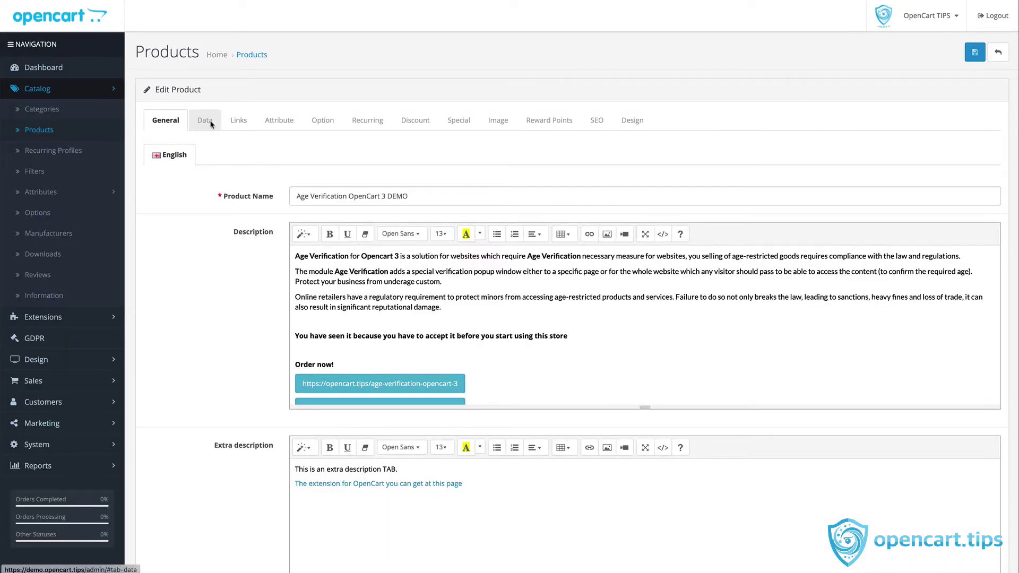
{"action": "left_click", "coordinate": [206, 121]}
- Switch the product's Ceneo option to No and back to Yes
{"action": "scroll", "coordinate": [215, 229], "scroll_direction": "down", "scroll_amount": 5}
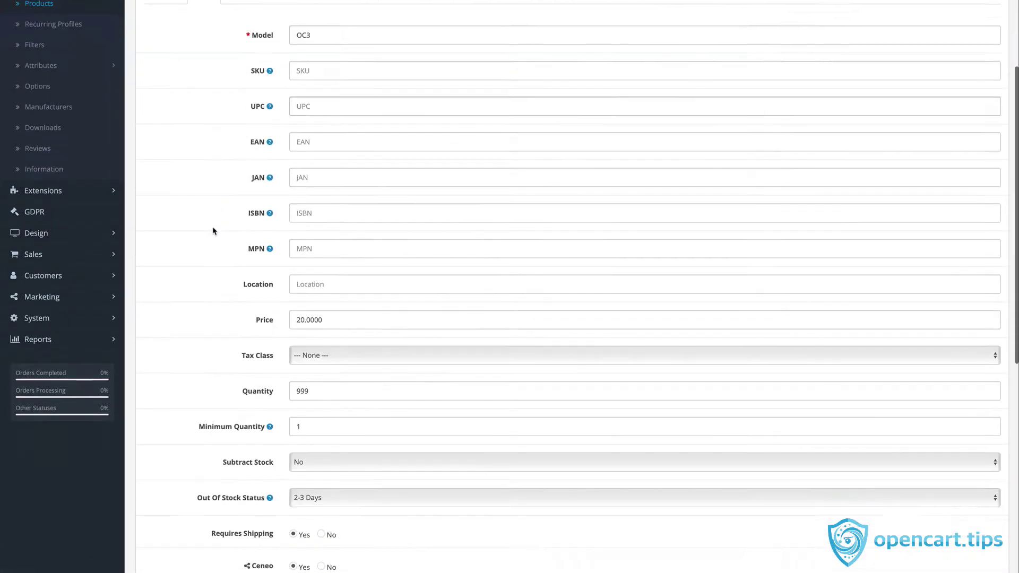
{"action": "scroll", "coordinate": [212, 230], "scroll_direction": "down", "scroll_amount": 3}
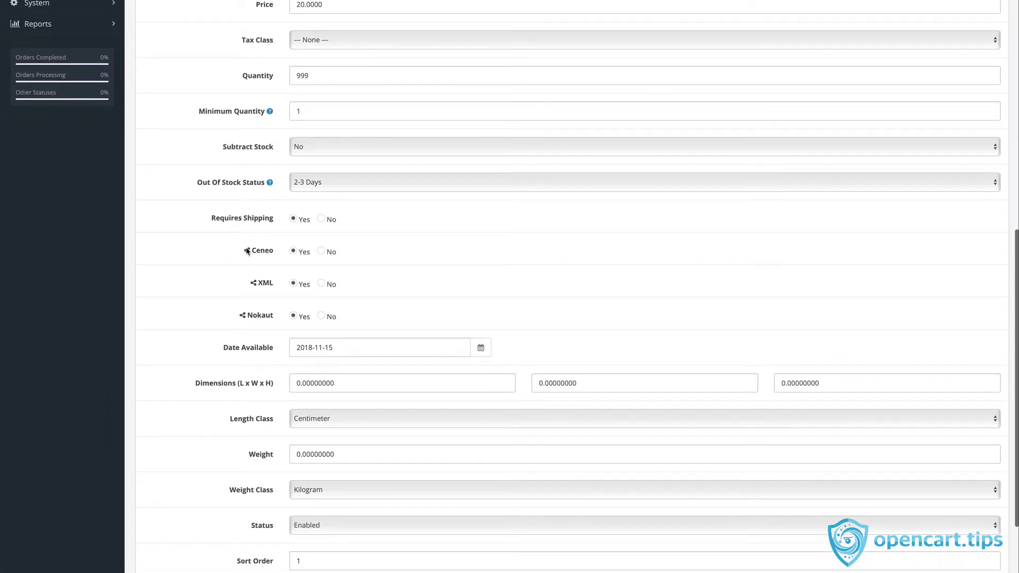
{"action": "left_click", "coordinate": [321, 252]}
{"action": "left_click", "coordinate": [304, 252]}
{"action": "scroll", "coordinate": [299, 253], "scroll_direction": "up", "scroll_amount": 8}
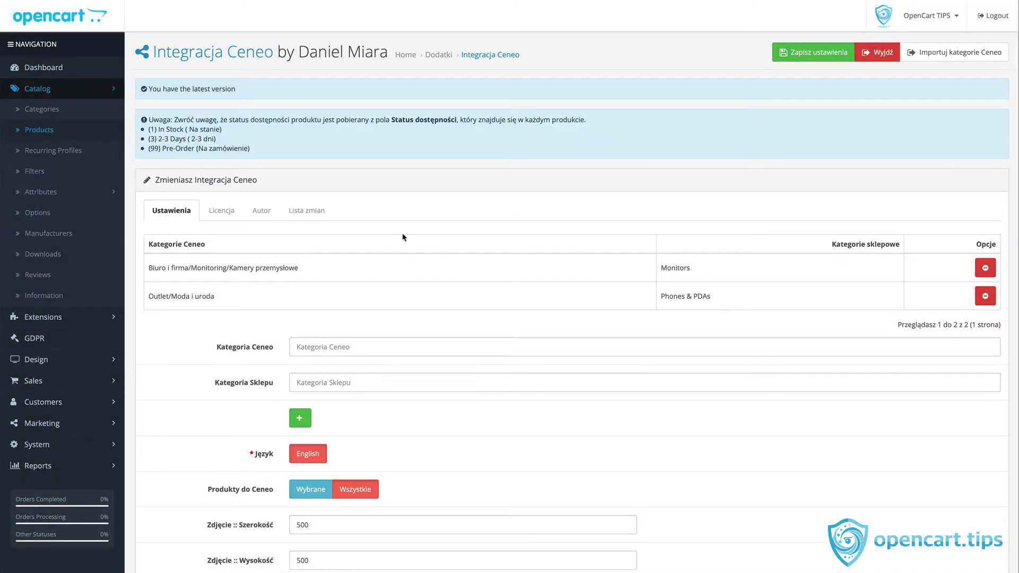
- Set Produkty do Ceneo to Wybrane in the Ceneo integration settings so only selected products are exported
{"action": "scroll", "coordinate": [402, 238], "scroll_direction": "down", "scroll_amount": 5}
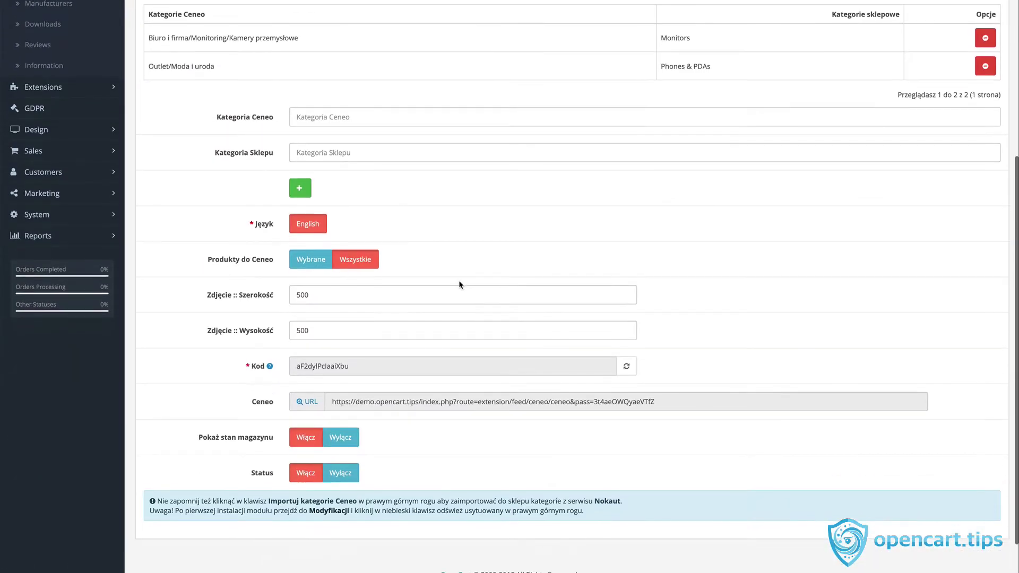
{"action": "left_click", "coordinate": [372, 243]}
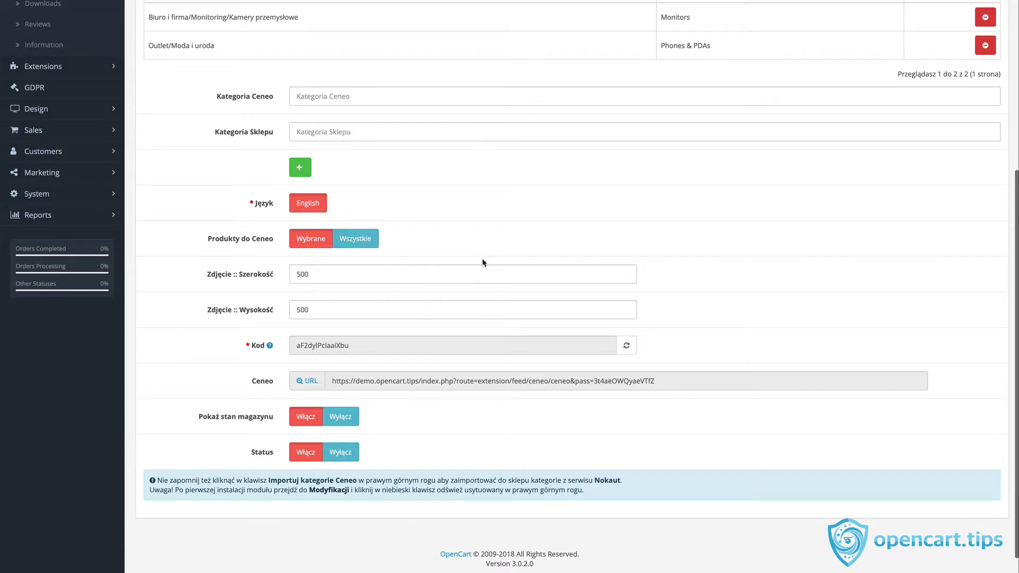
{"action": "scroll", "coordinate": [483, 262], "scroll_direction": "up", "scroll_amount": 2}
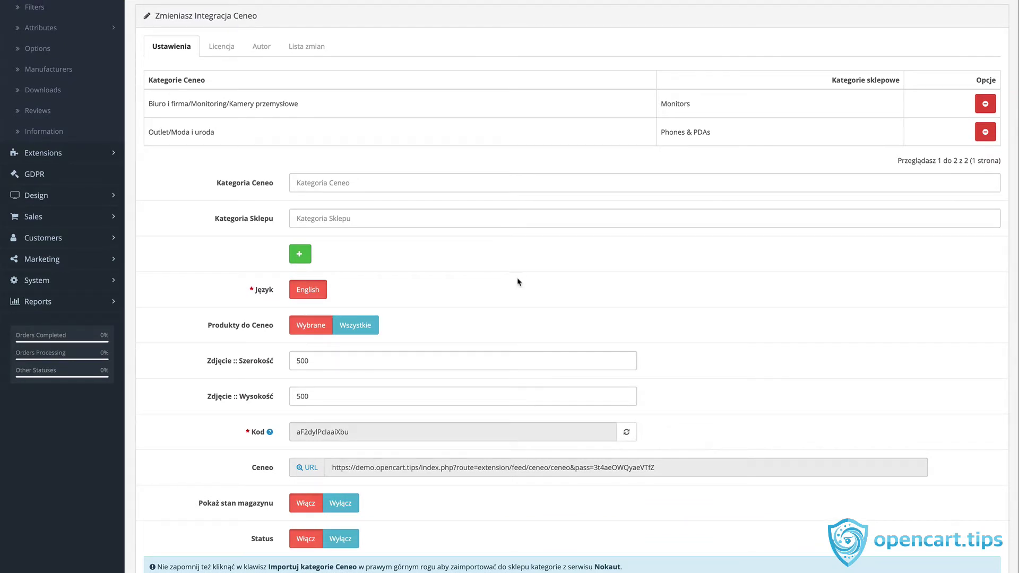
- Open the Ceneo XML feed from its URL in the integration settings and look through the exported product entries
{"action": "scroll", "coordinate": [519, 282], "scroll_direction": "up", "scroll_amount": 3}
{"action": "scroll", "coordinate": [519, 281], "scroll_direction": "down", "scroll_amount": 5}
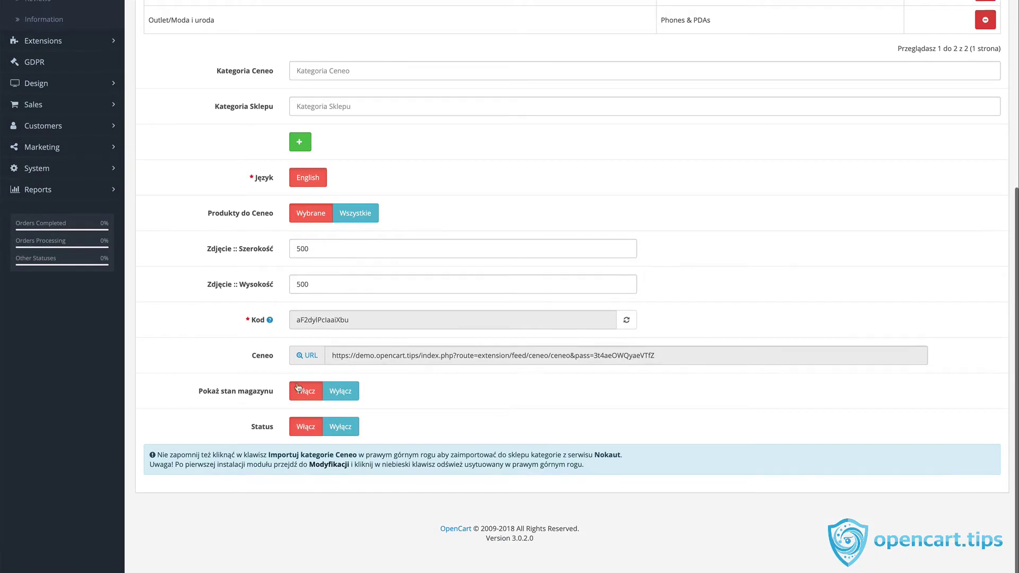
{"action": "left_click", "coordinate": [311, 357]}
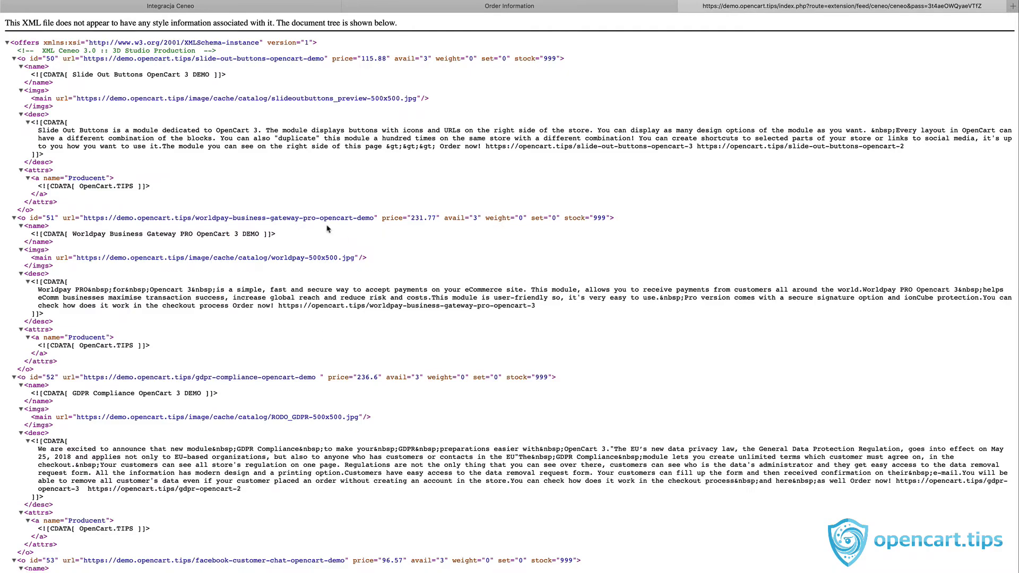
{"action": "scroll", "coordinate": [181, 159], "scroll_direction": "down", "scroll_amount": 3}
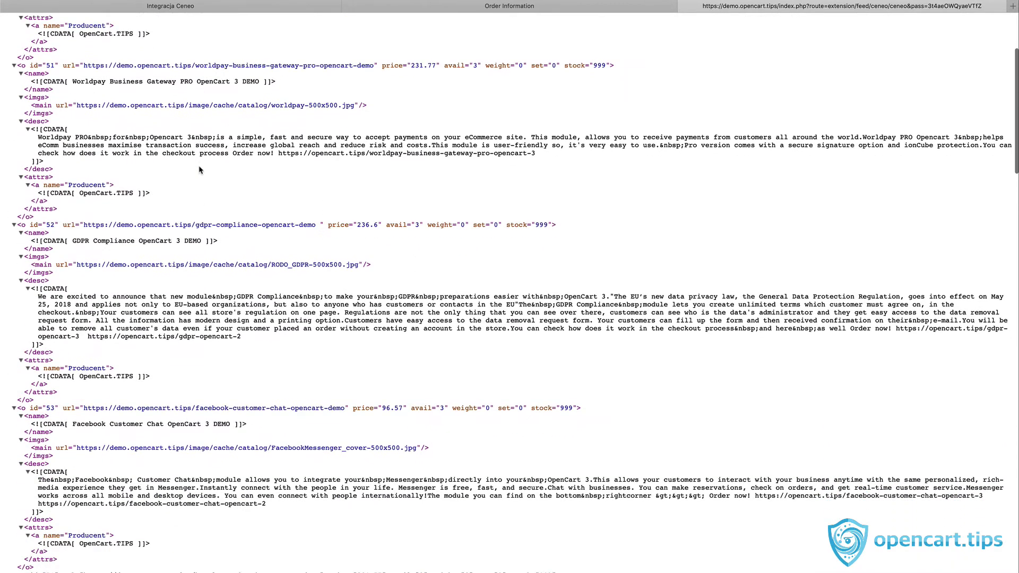
{"action": "scroll", "coordinate": [200, 170], "scroll_direction": "down", "scroll_amount": 6}
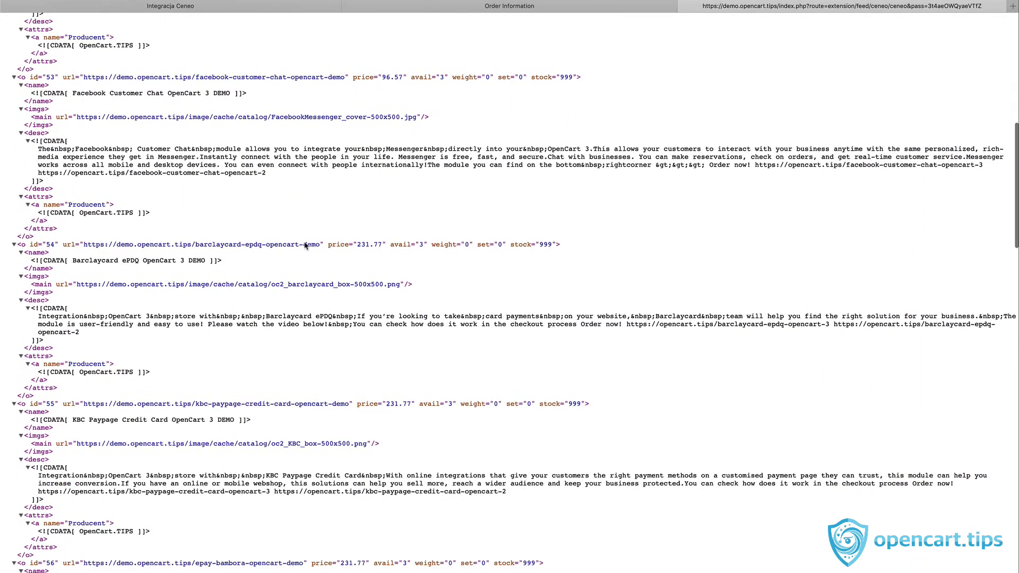
{"action": "scroll", "coordinate": [305, 245], "scroll_direction": "down", "scroll_amount": 15}
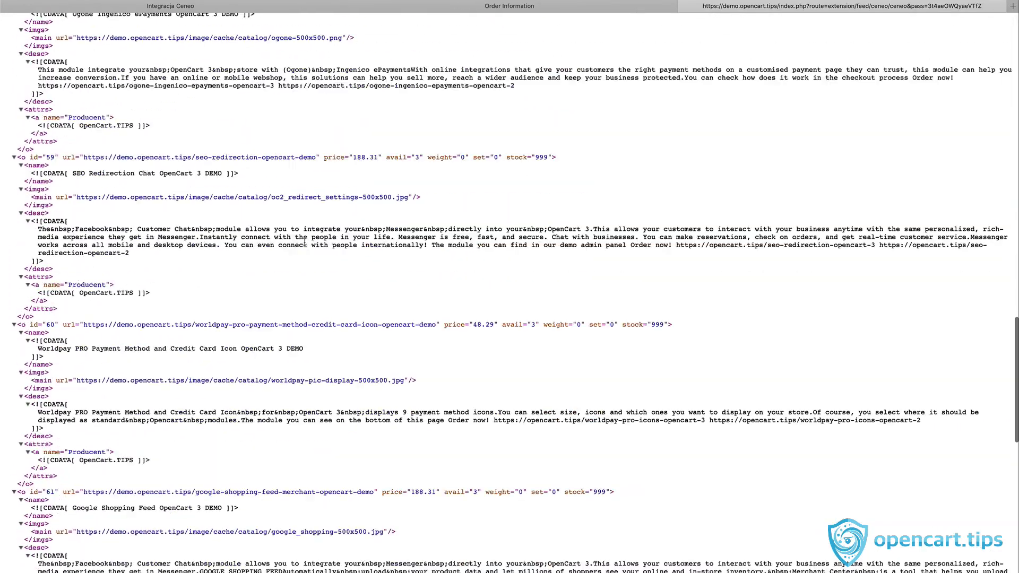
{"action": "scroll", "coordinate": [305, 242], "scroll_direction": "down", "scroll_amount": 5}
- Examine the description, price, availability, stock and product URL in the feed entry for Worldpay PRO Payment Method and Credit Card Icon
{"action": "left_click_drag", "start_coordinate": [64, 157], "coordinate": [337, 167]}
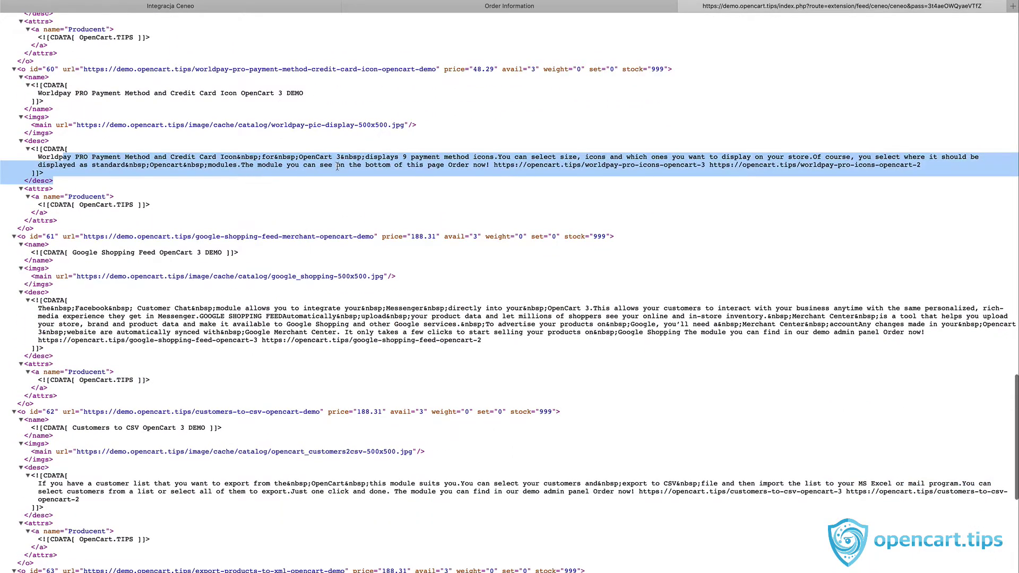
{"action": "scroll", "coordinate": [337, 167], "scroll_direction": "up", "scroll_amount": 3}
{"action": "left_click_drag", "start_coordinate": [445, 228], "coordinate": [658, 228]}
{"action": "double_click", "coordinate": [657, 228]}
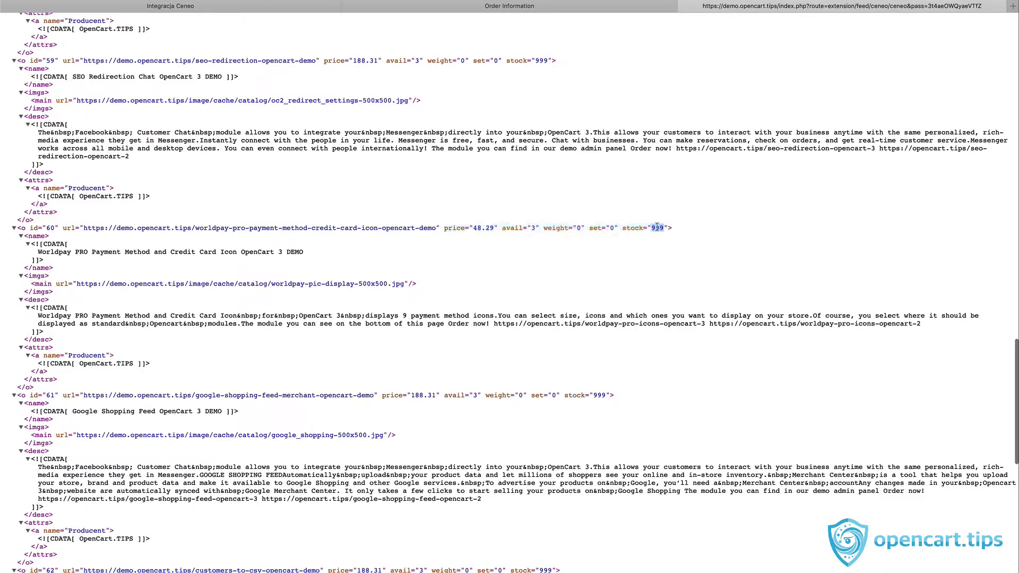
{"action": "scroll", "coordinate": [236, 329], "scroll_direction": "up", "scroll_amount": 2}
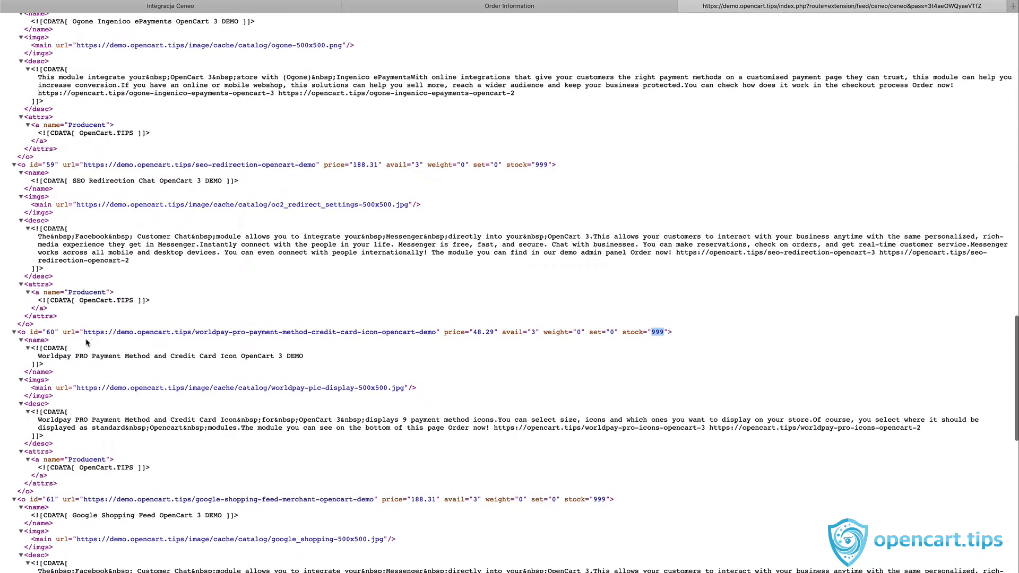
{"action": "left_click_drag", "start_coordinate": [86, 332], "coordinate": [272, 341]}
{"action": "left_click_drag", "start_coordinate": [418, 336], "coordinate": [435, 332]}
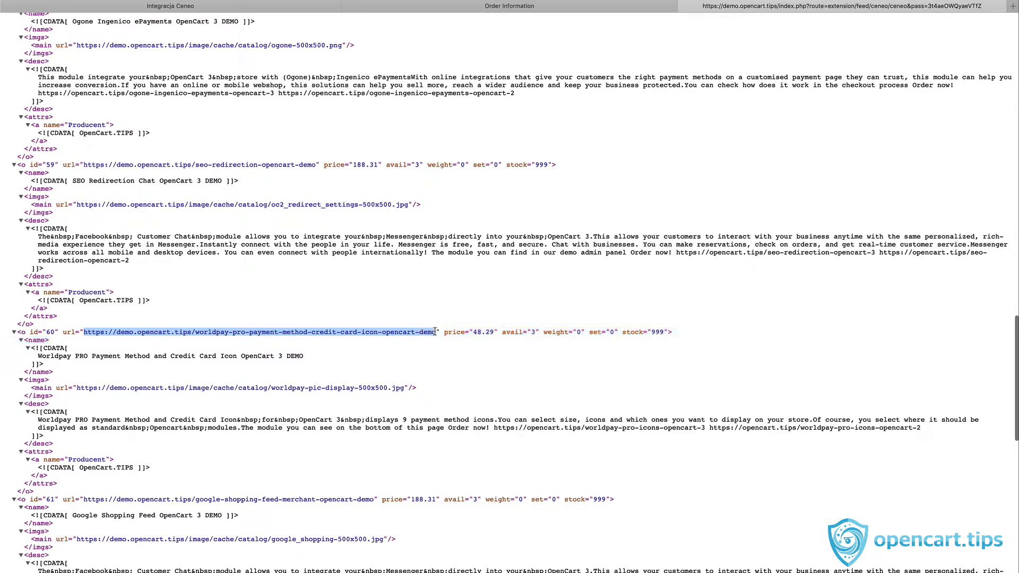
{"action": "left_click", "coordinate": [327, 384]}
- Review the preceding product entries in the XML feed, going back towards the GDPR Compliance product
{"action": "scroll", "coordinate": [327, 382], "scroll_direction": "up", "scroll_amount": 3}
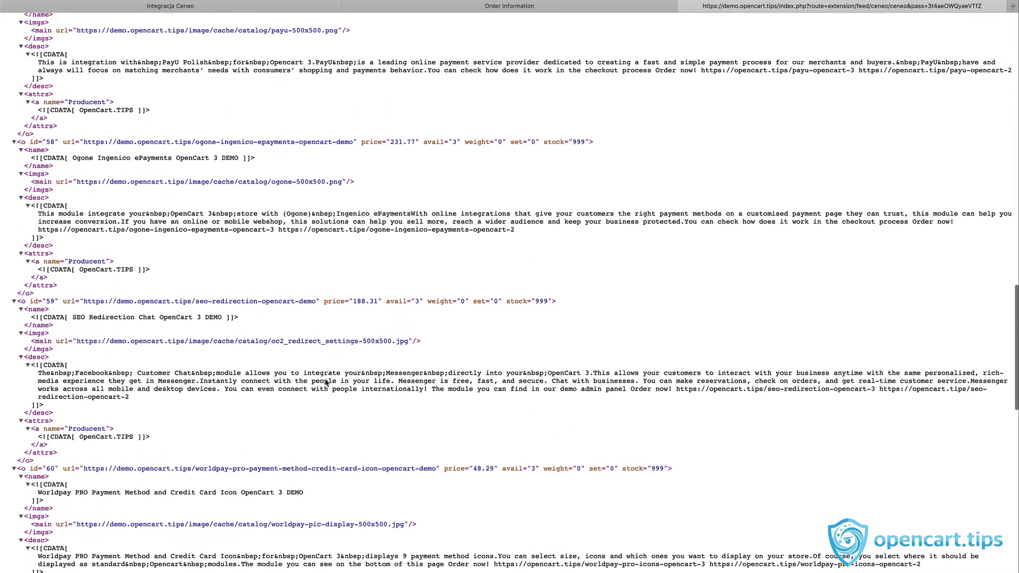
{"action": "scroll", "coordinate": [327, 383], "scroll_direction": "up", "scroll_amount": 3}
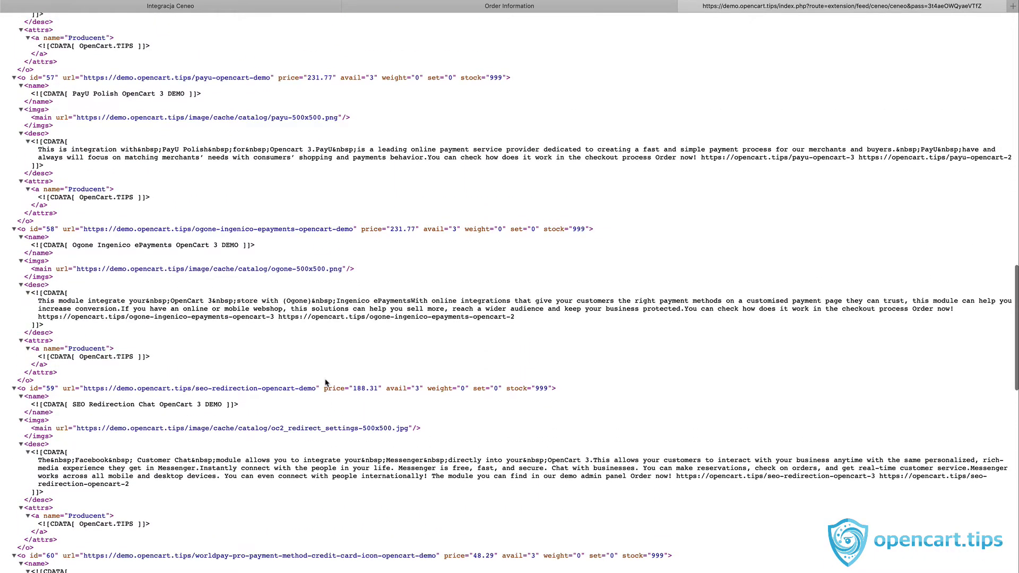
{"action": "scroll", "coordinate": [327, 383], "scroll_direction": "up", "scroll_amount": 4}
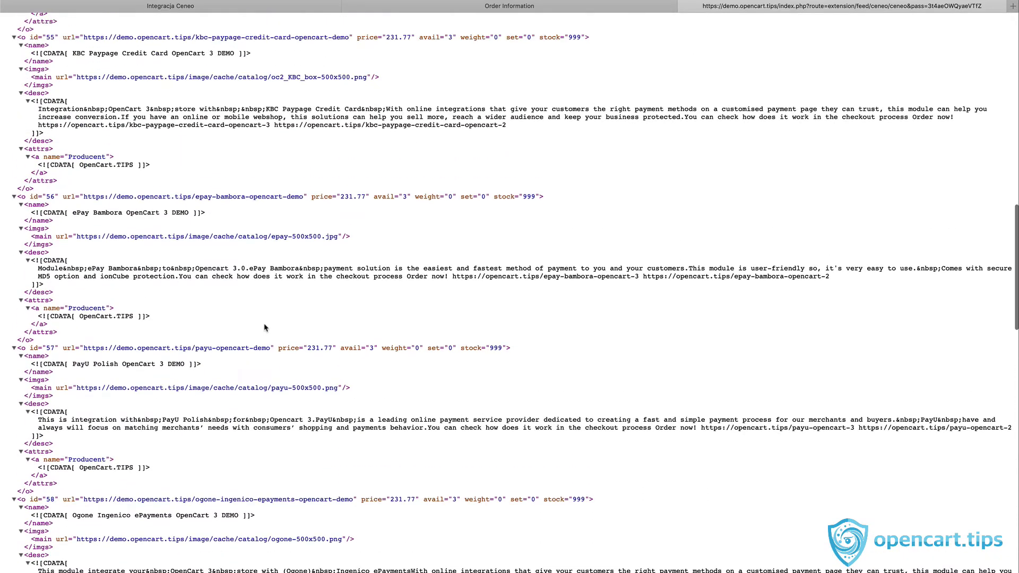
{"action": "scroll", "coordinate": [265, 328], "scroll_direction": "up", "scroll_amount": 7}
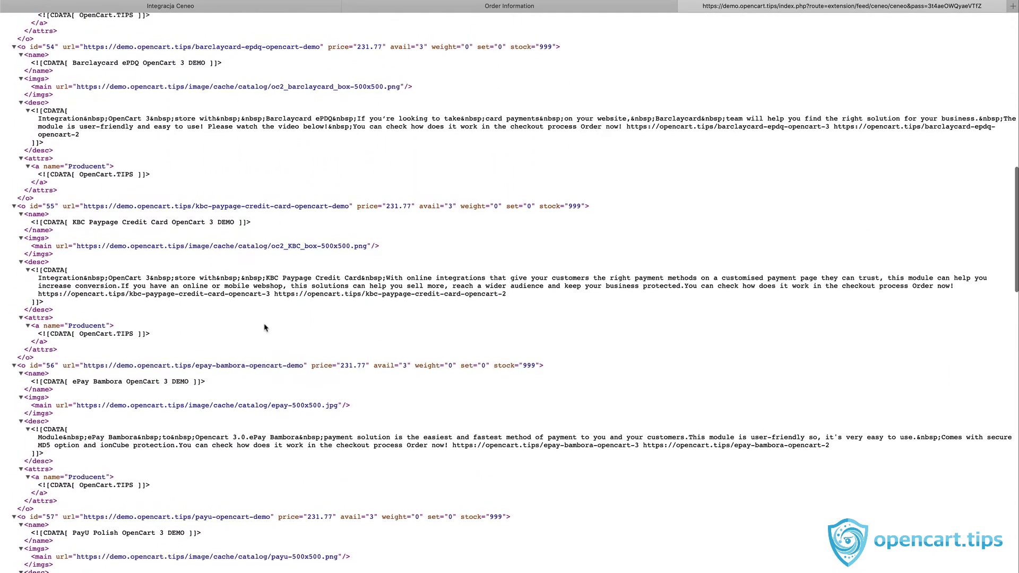
{"action": "scroll", "coordinate": [265, 327], "scroll_direction": "up", "scroll_amount": 8}
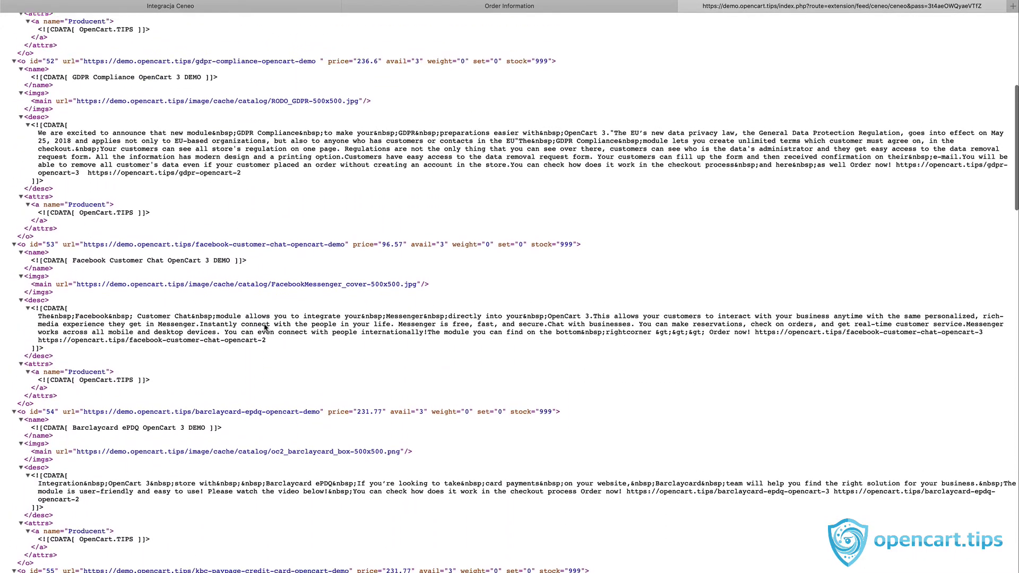